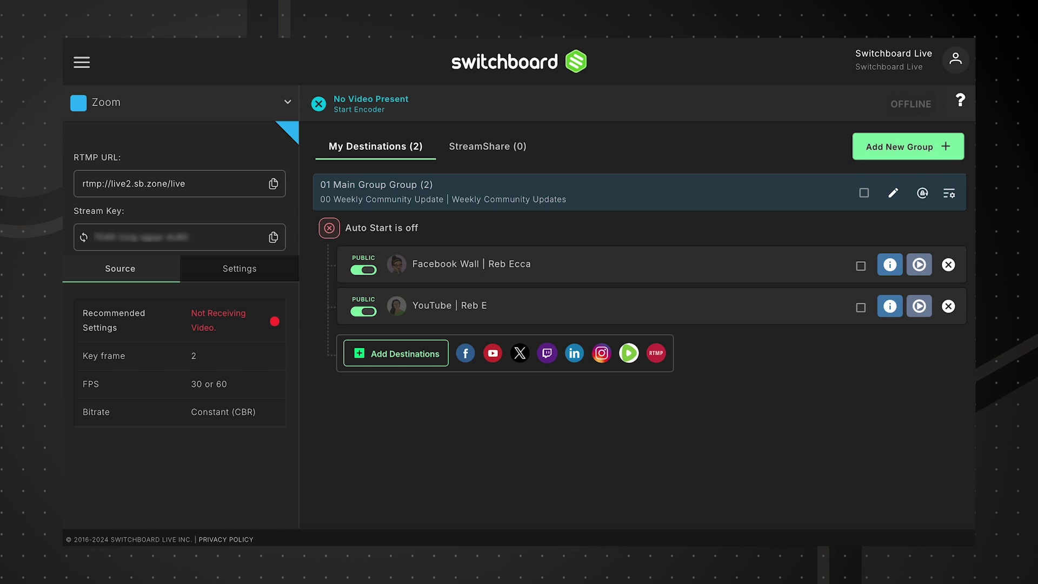
Step: Authorize an X account and a Twitch account as destinations of 01 Main Group
left_click(520, 353)
left_click(532, 292)
left_click(557, 291)
left_click(548, 394)
left_click(519, 285)
left_click(554, 290)
Step: Authorize a LinkedIn account with the Northeastern US region, then begin another destination
left_click(575, 438)
left_click(620, 326)
left_click(521, 378)
left_click(522, 385)
left_click(491, 292)
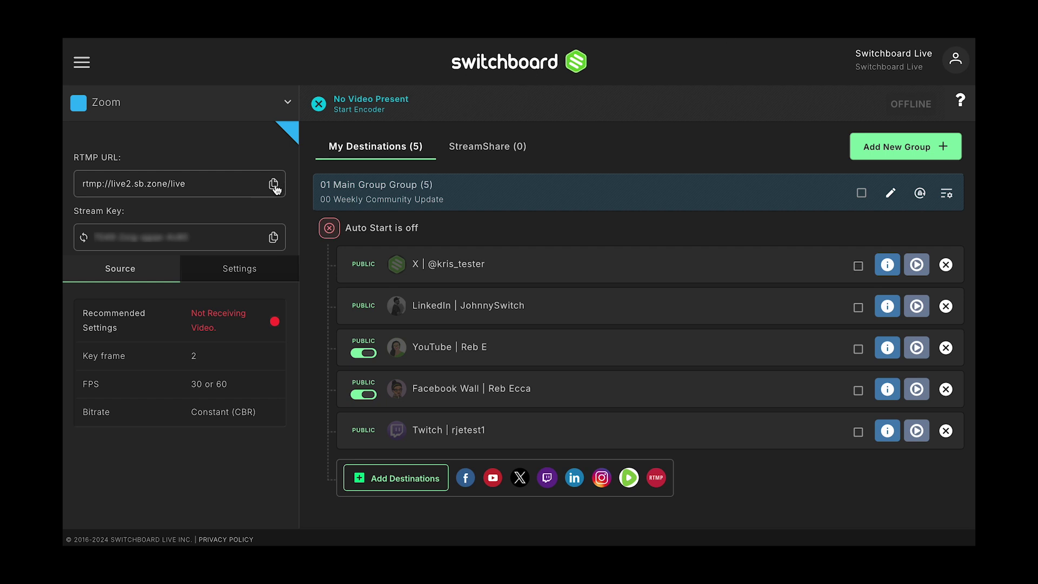
Step: Copy the RTMP URL and stream key for pasting into the Zoom encoder
left_click(273, 183)
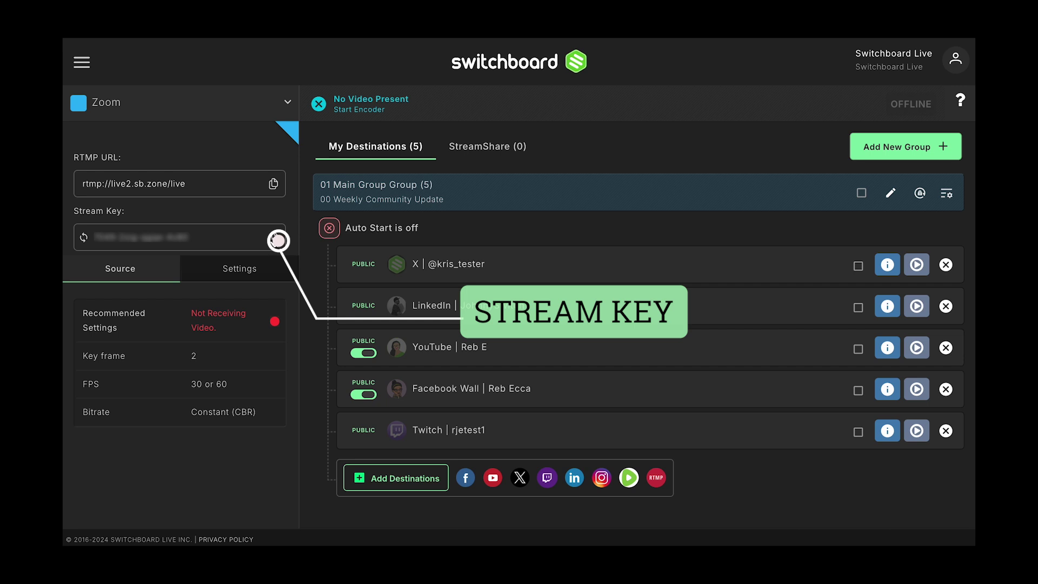
left_click(274, 237)
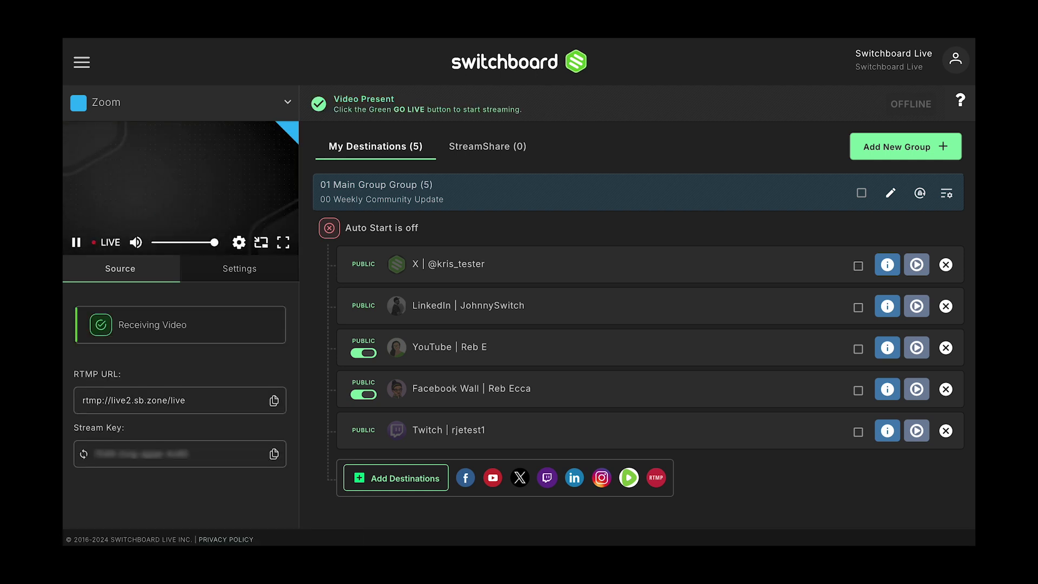